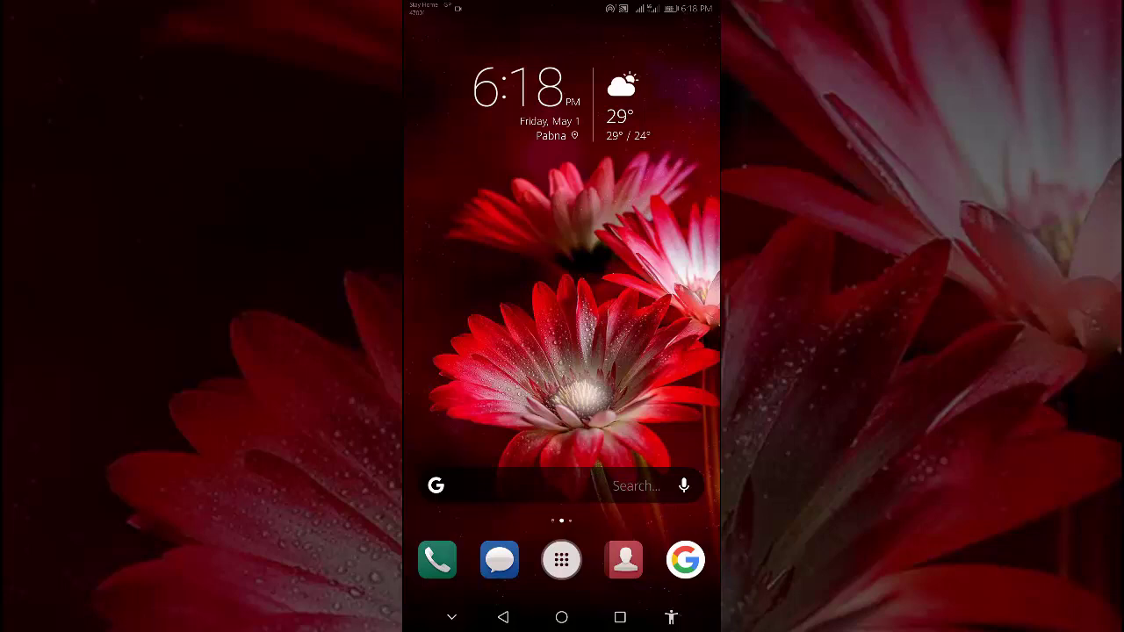
Step: Launch Gmail from the app list and open the chosen account's settings via the side menu
click(561, 560)
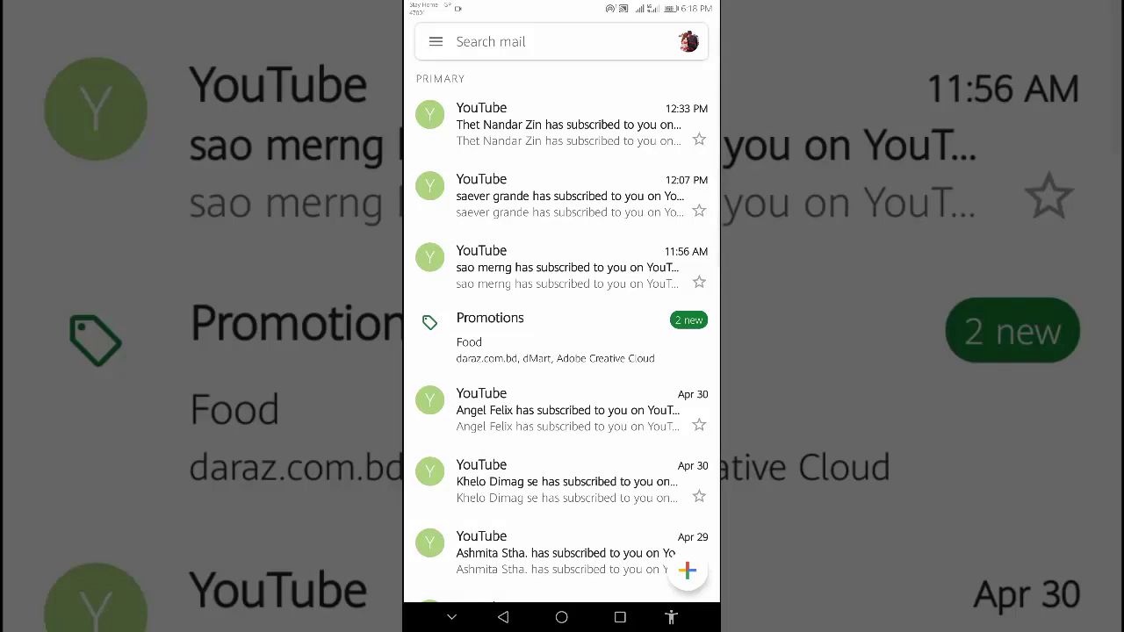
click(435, 41)
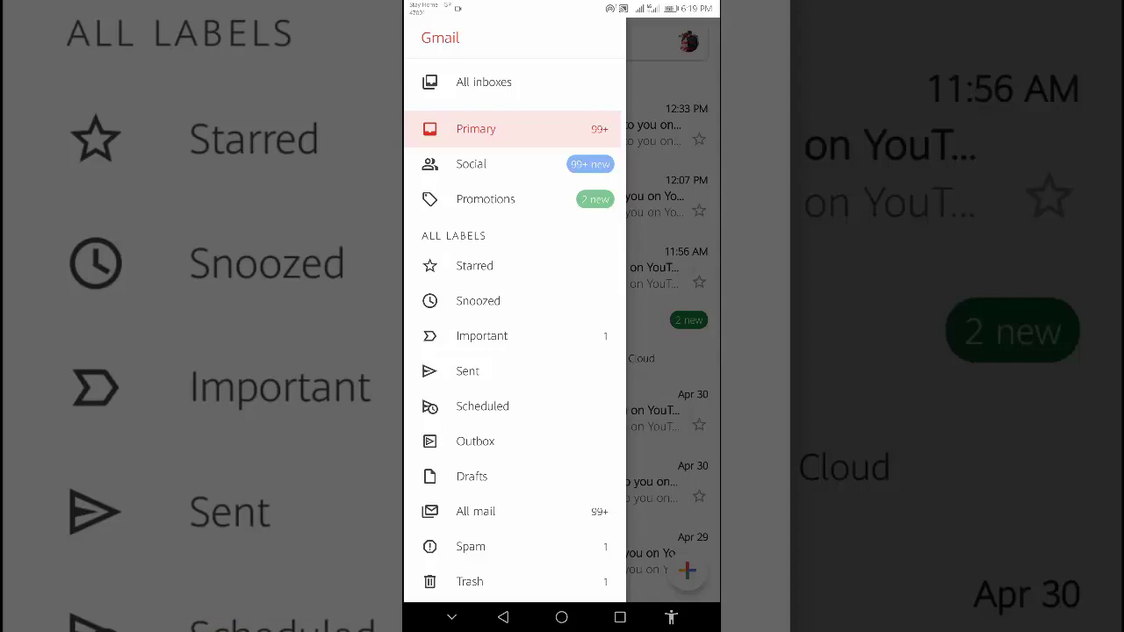
scroll(515, 351, down, 5)
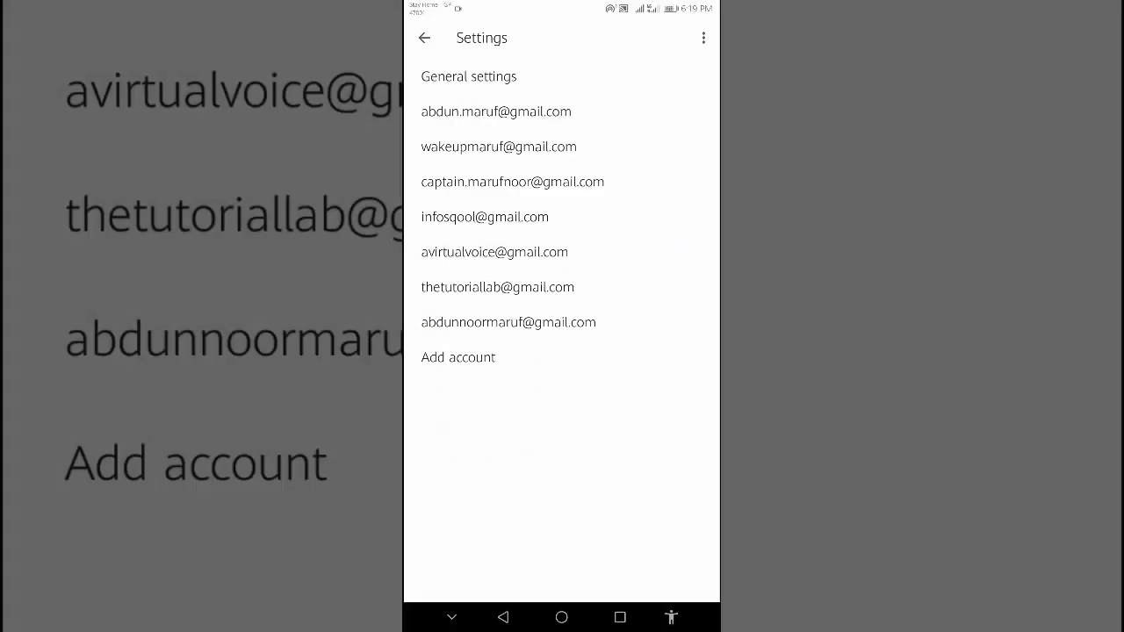
click(508, 322)
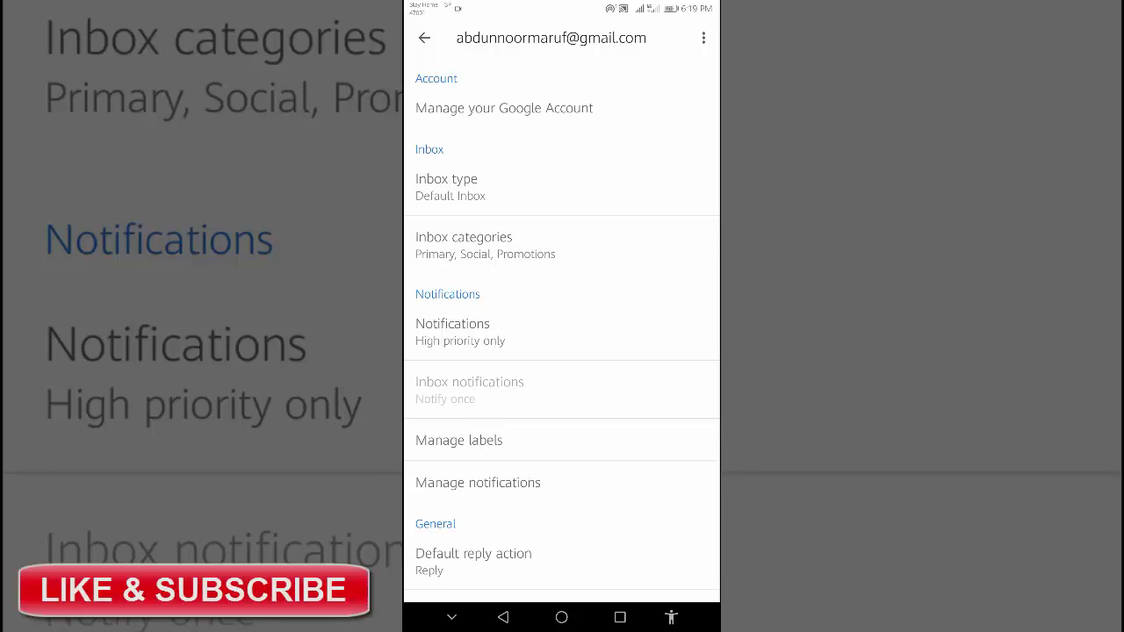
Step: Scroll the account settings down to the General section's Mobile Signature entry
scroll(562, 333, down, 3)
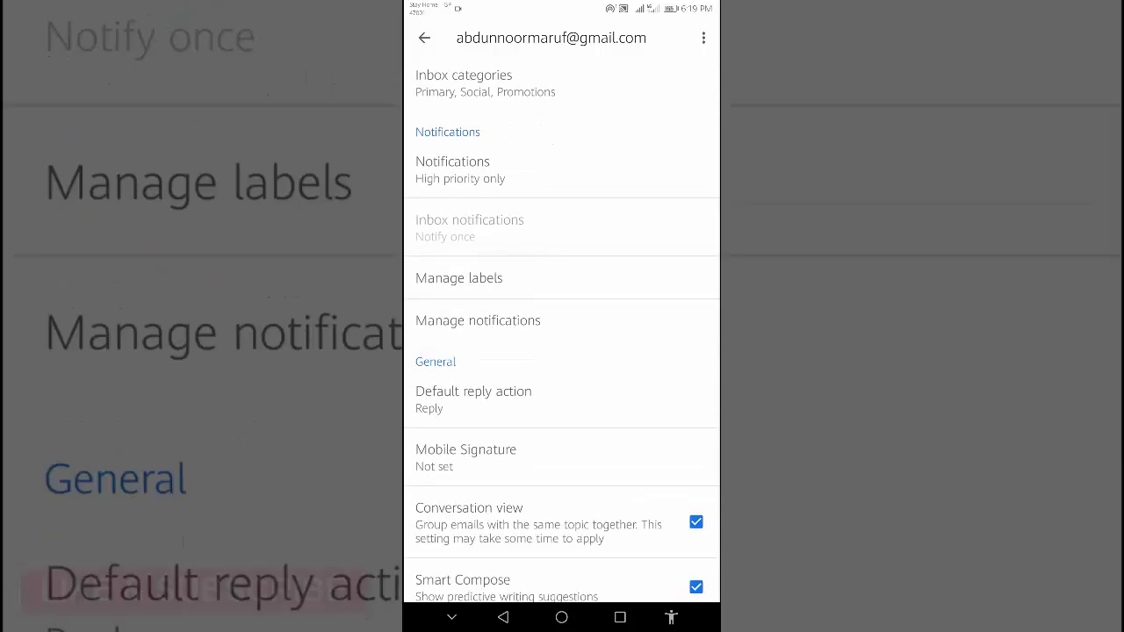
Step: Type 'With best regards,' as the first line of the mobile signature
click(465, 456)
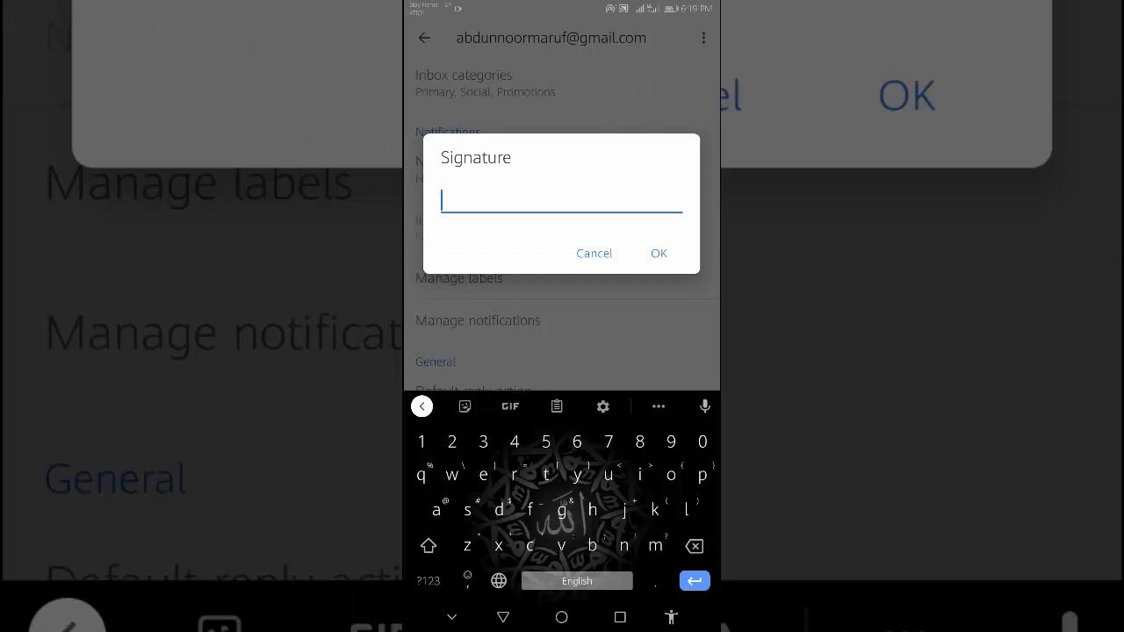
text(W)
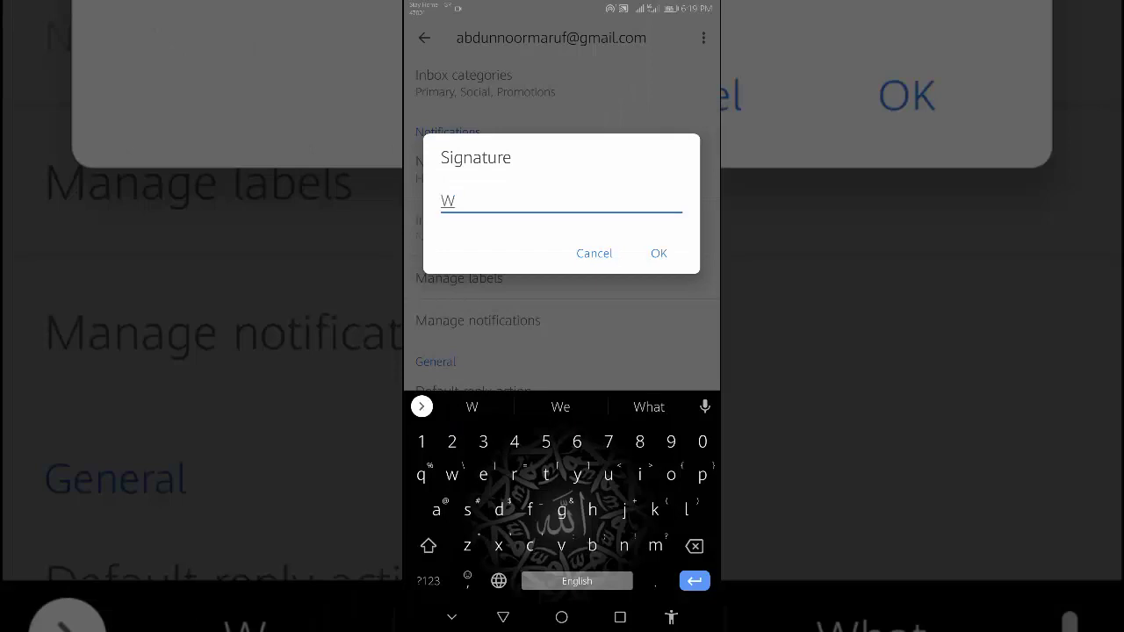
text(it)
click(561, 407)
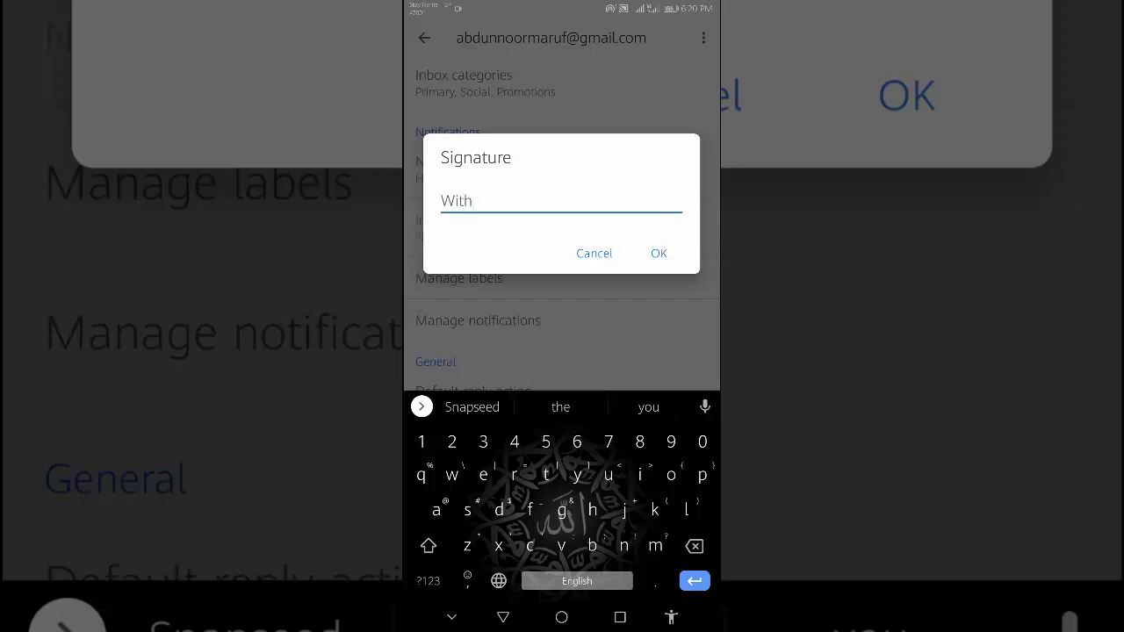
text(best)
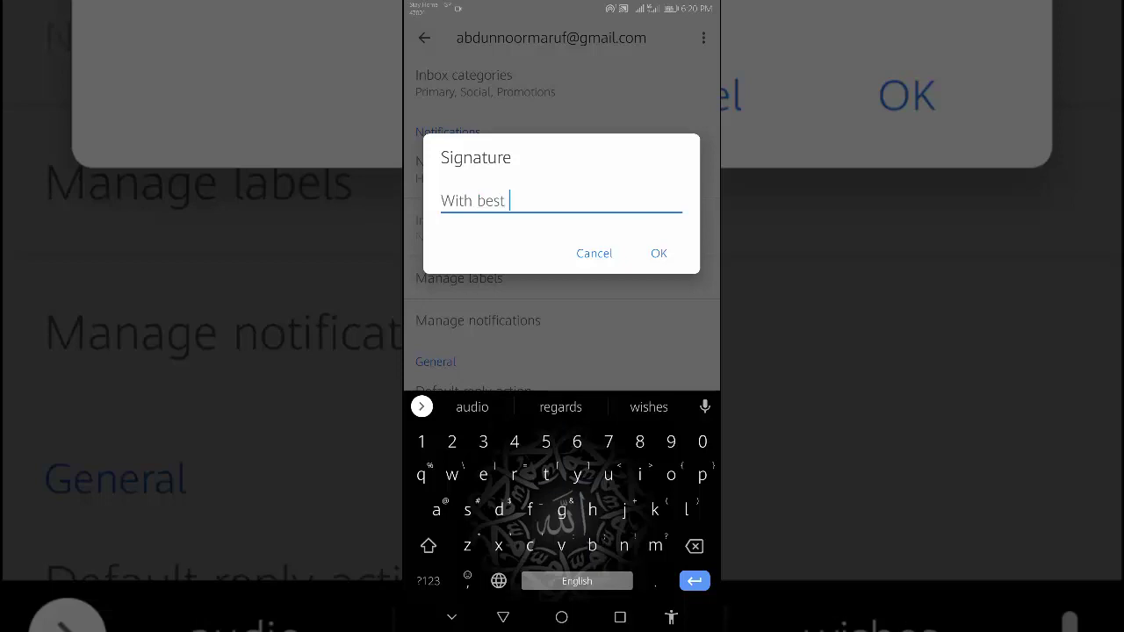
text( re)
click(560, 407)
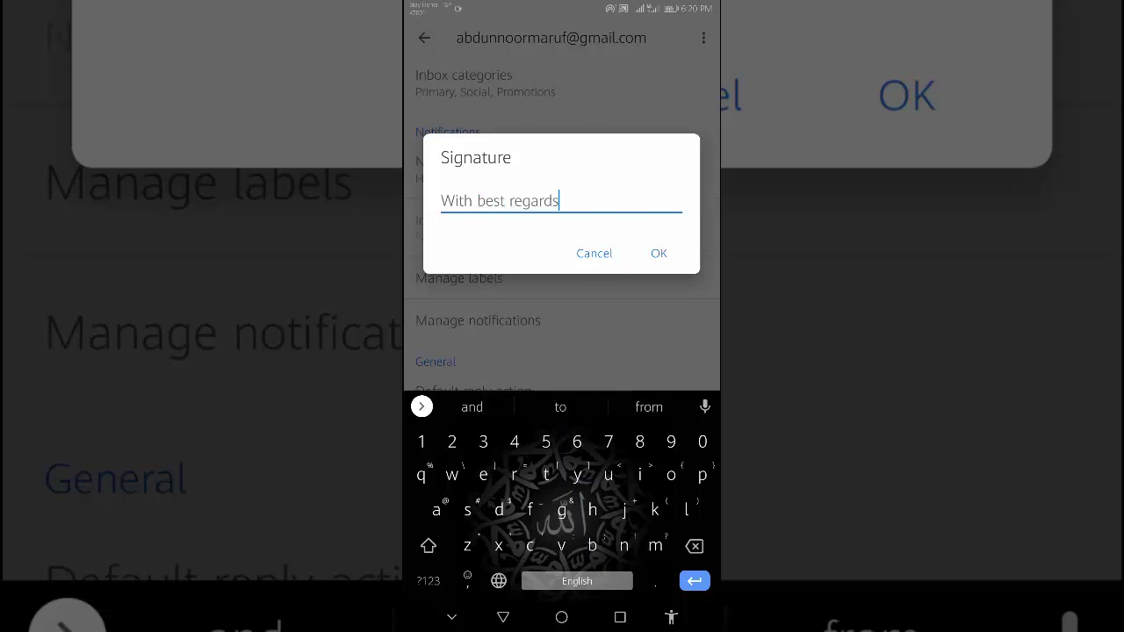
text(,)
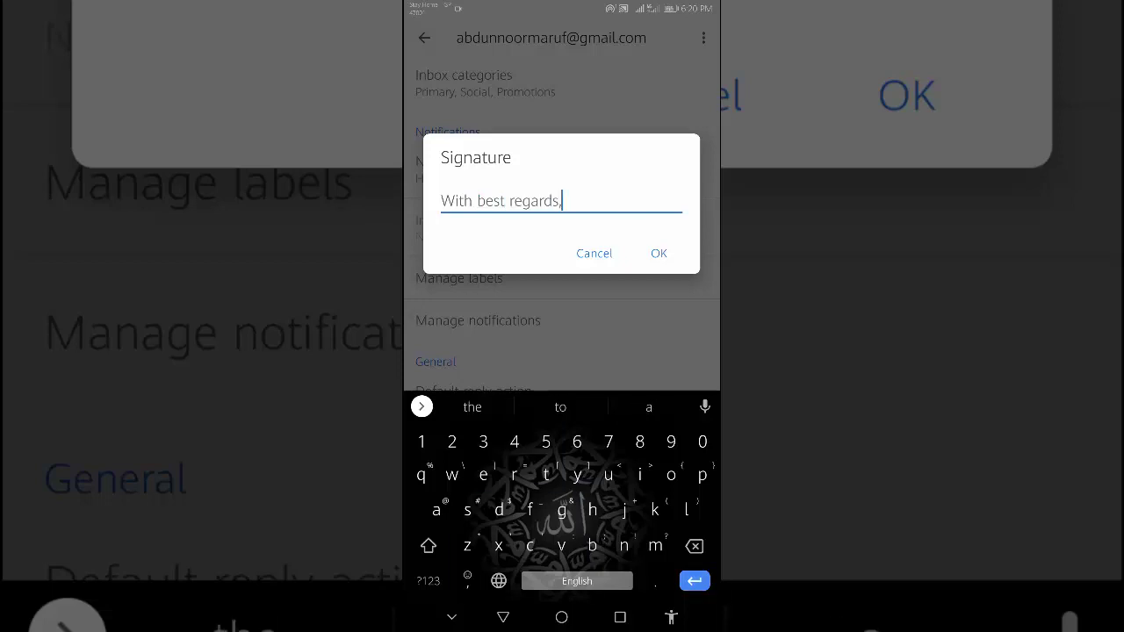
key(Return)
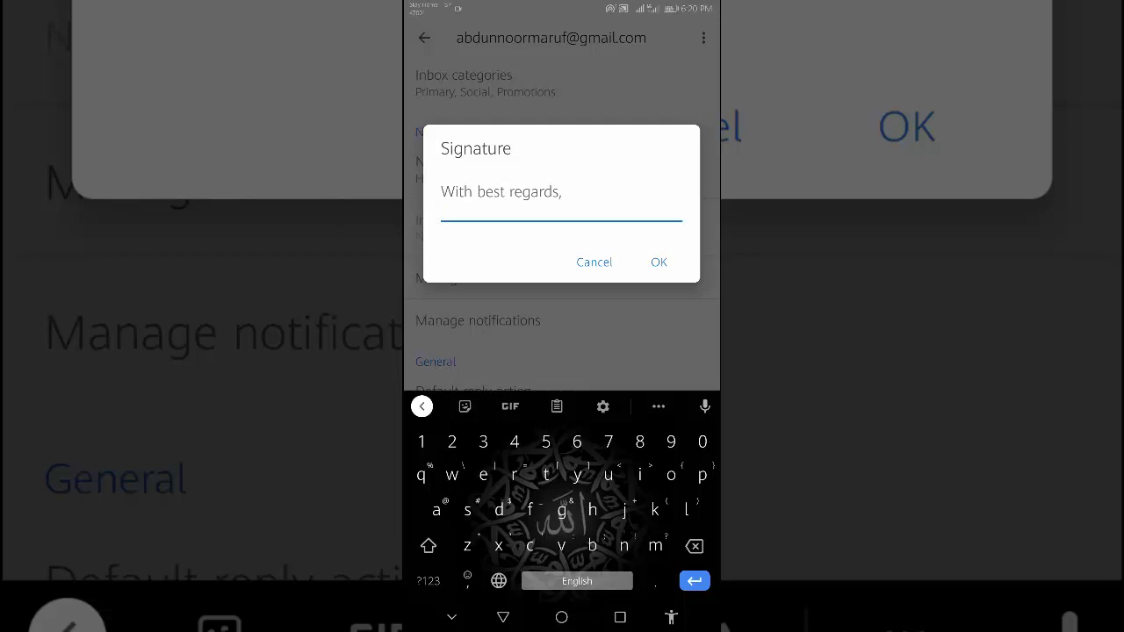
Step: Add the sender's full name on the next signature line, fixing a typo
key(Return)
text(am)
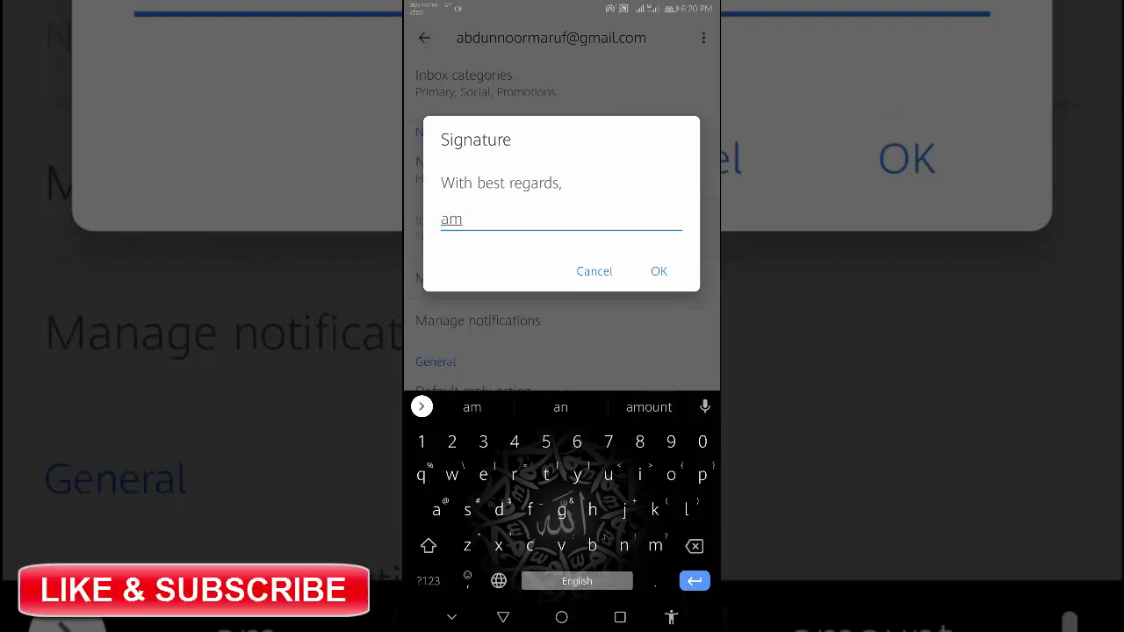
key(BackSpace)
key(BackSpace)
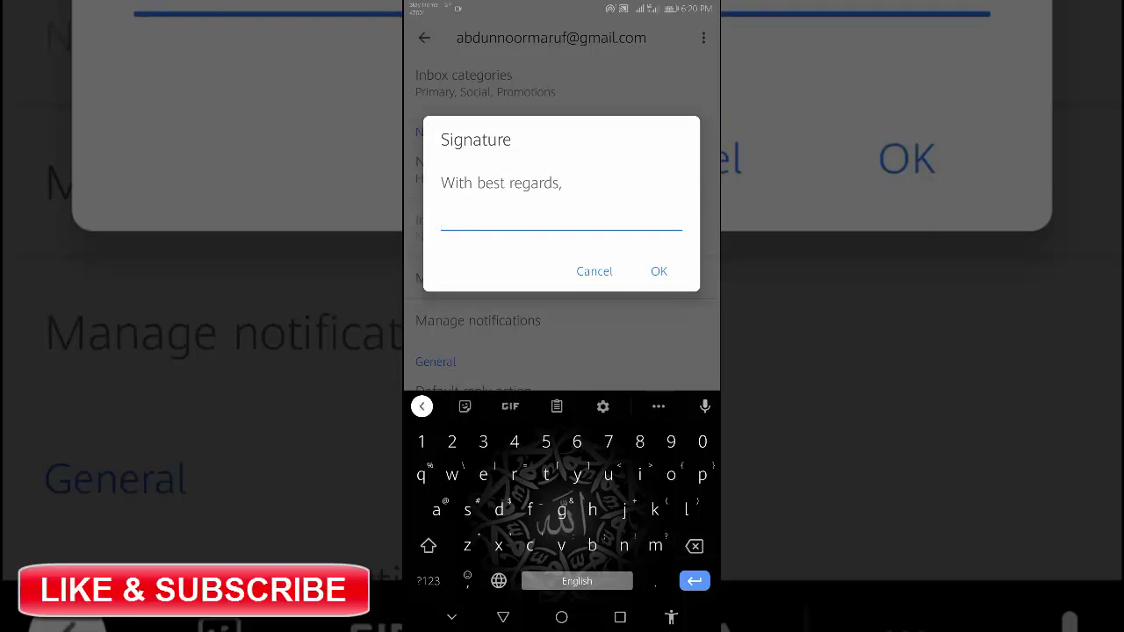
text(Maruf)
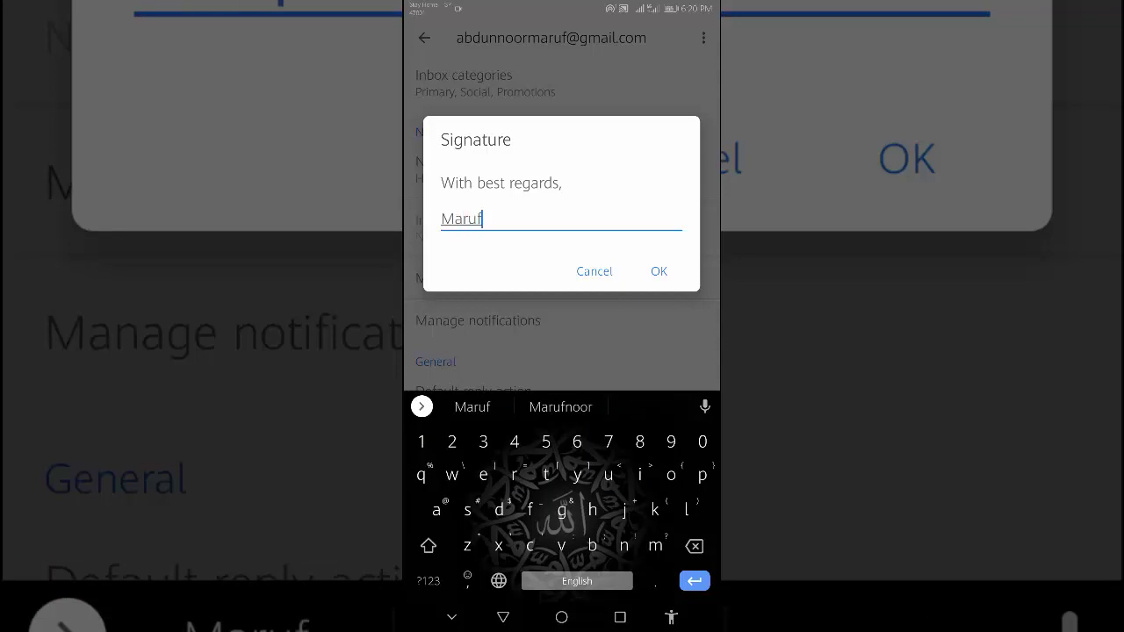
text( Noor)
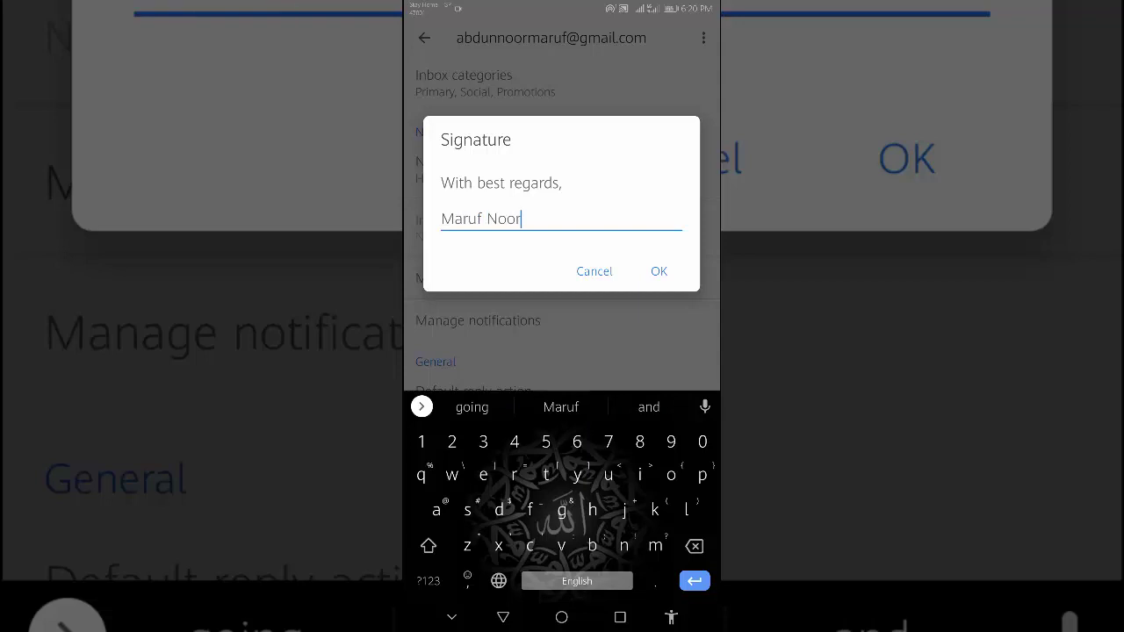
key(Return)
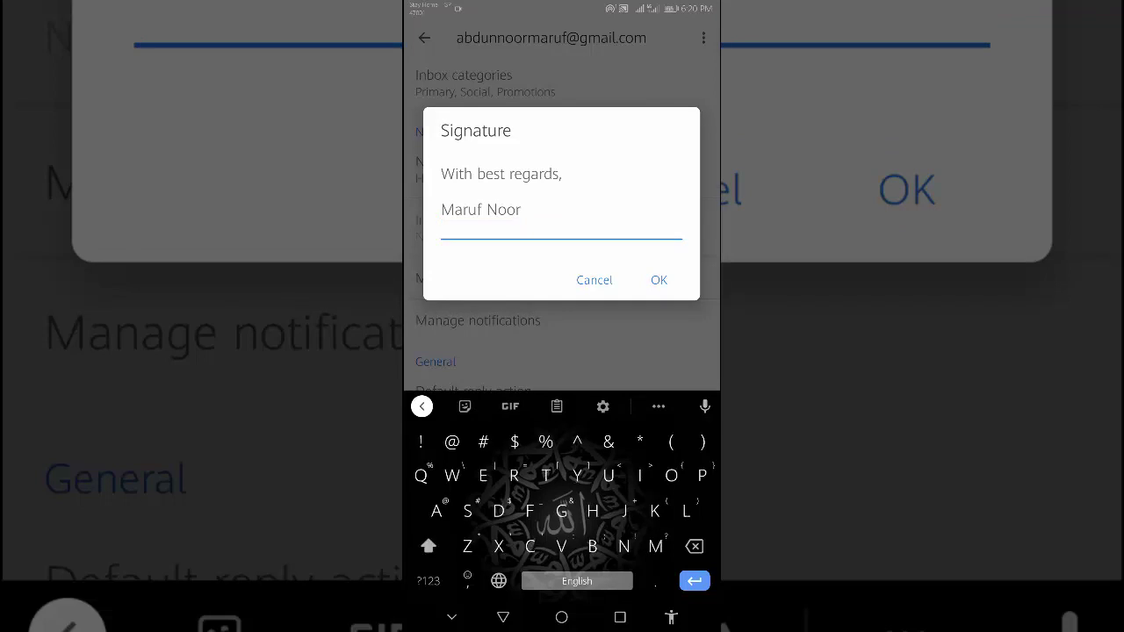
Step: Add a third line 'Cell no:' followed by a masked number of asterisks
text(Cel)
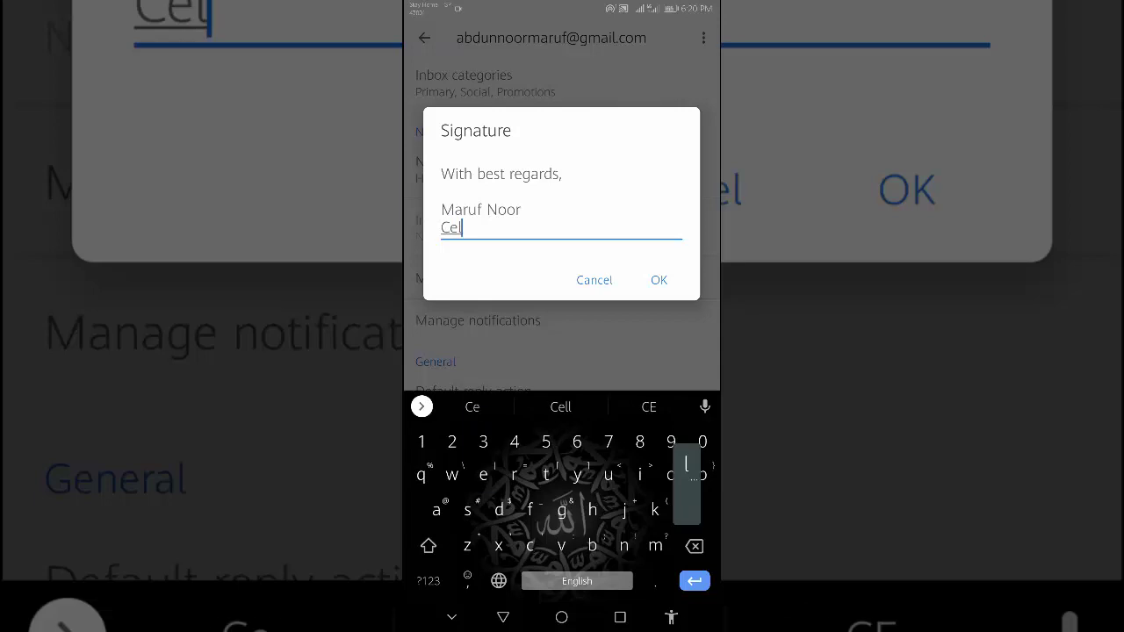
text(l no)
click(428, 581)
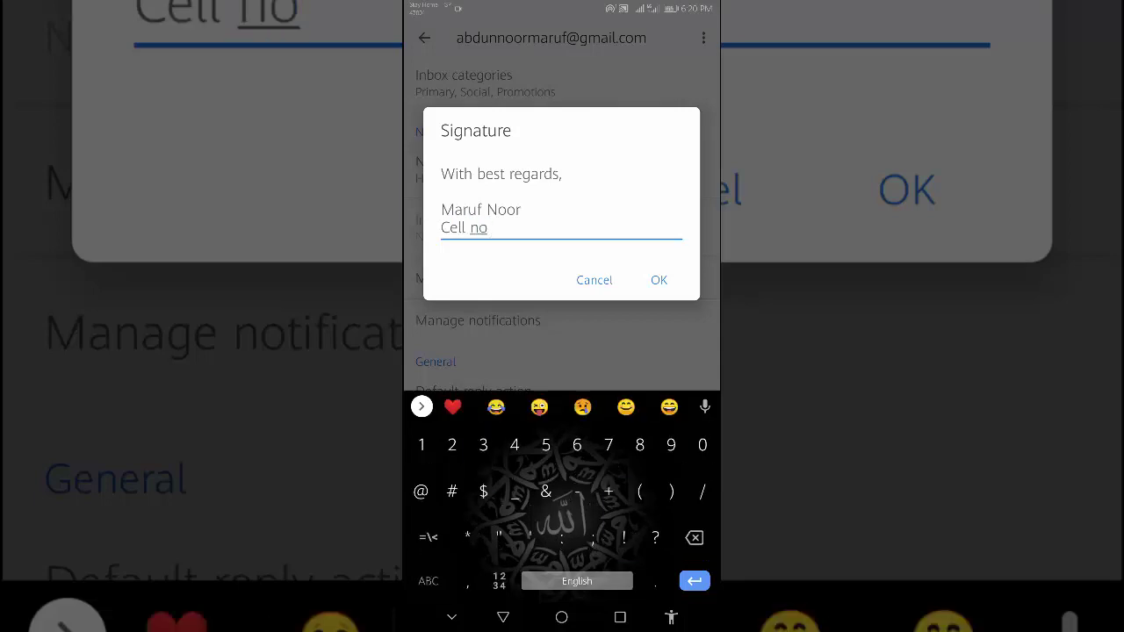
text(:)
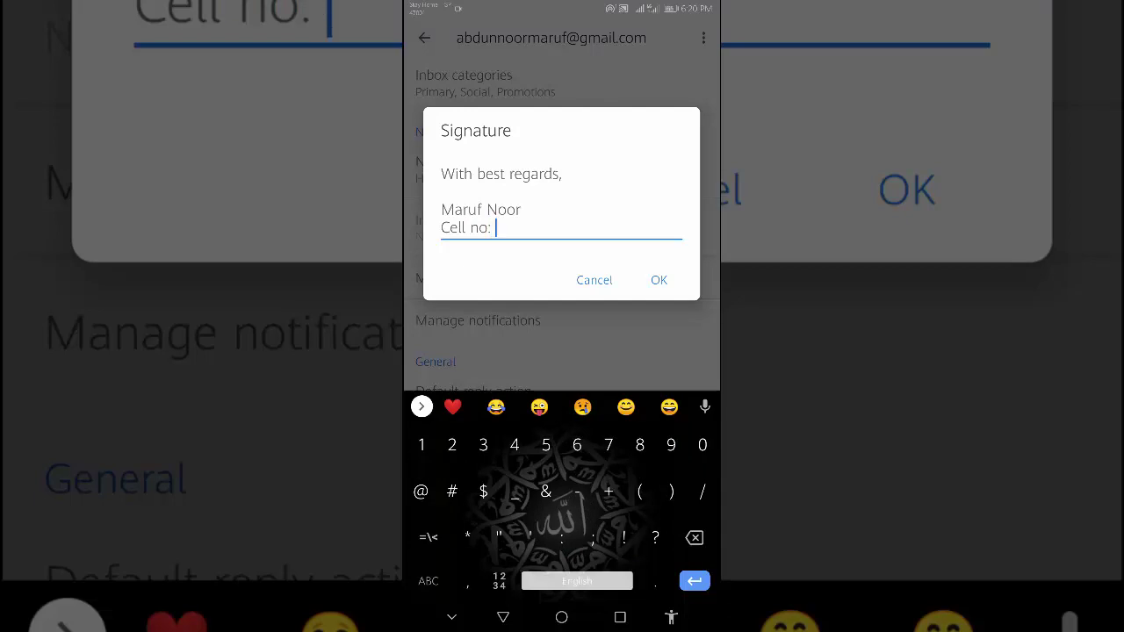
click(428, 581)
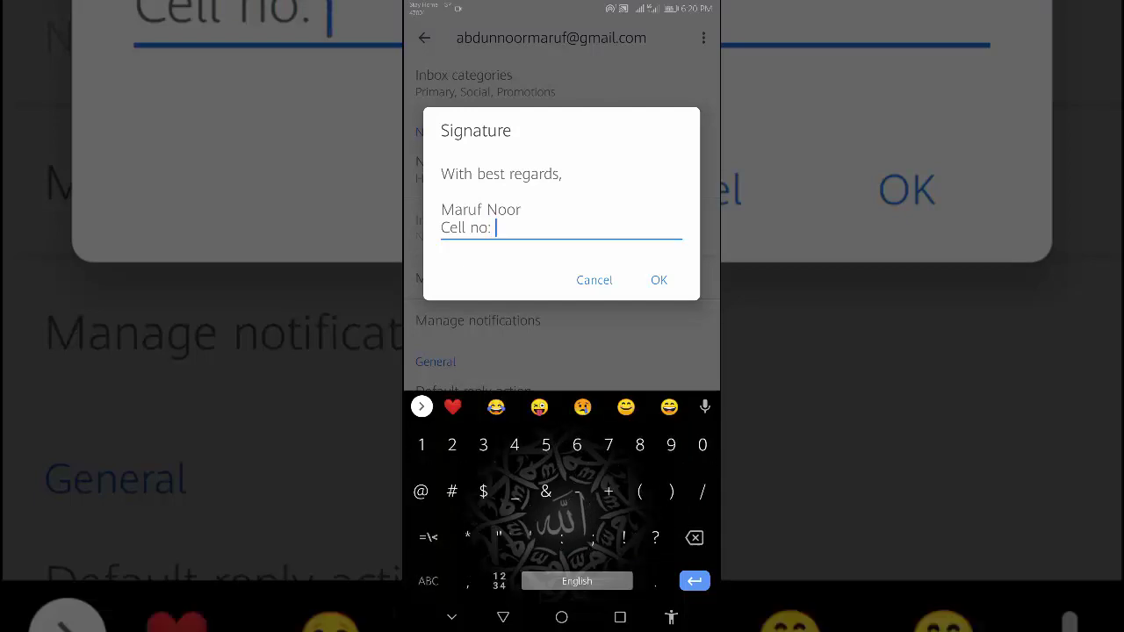
text(********)
key(BackSpace)
key(BackSpace)
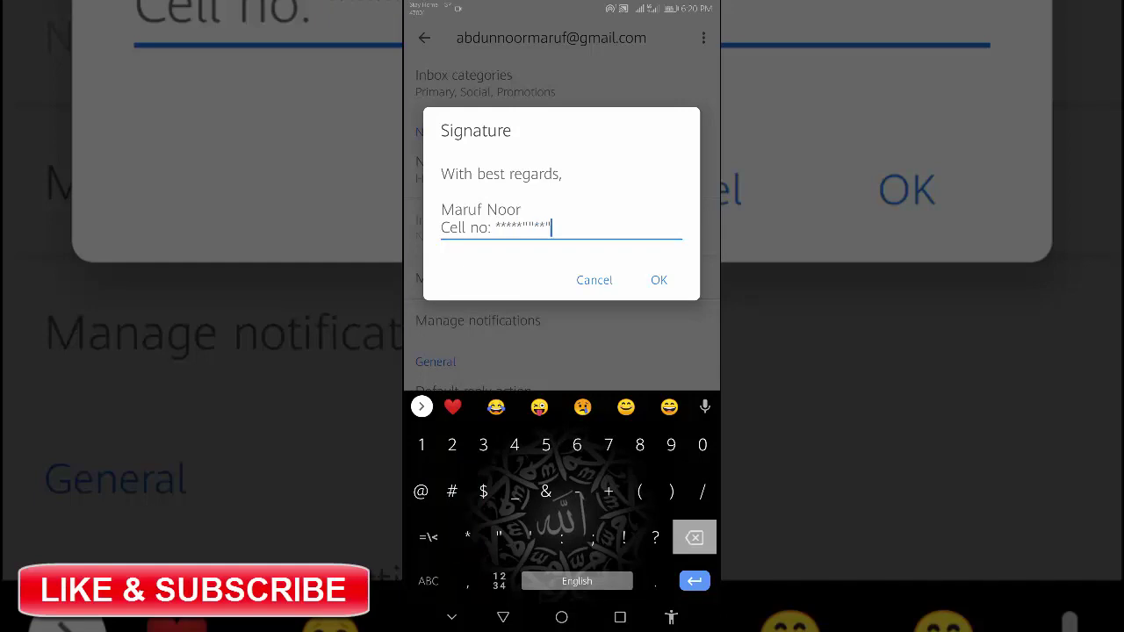
key(BackSpace)
key(BackSpace)
key(BackSpace)
text(******)
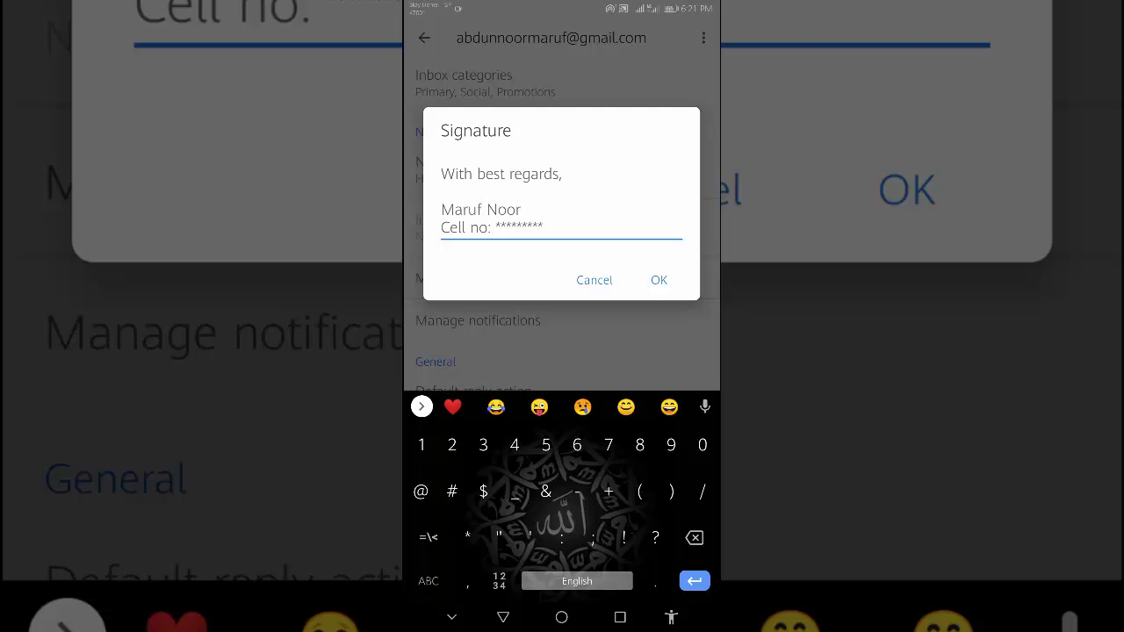
Step: Confirm the three-line signature with OK in the Signature dialog
click(659, 279)
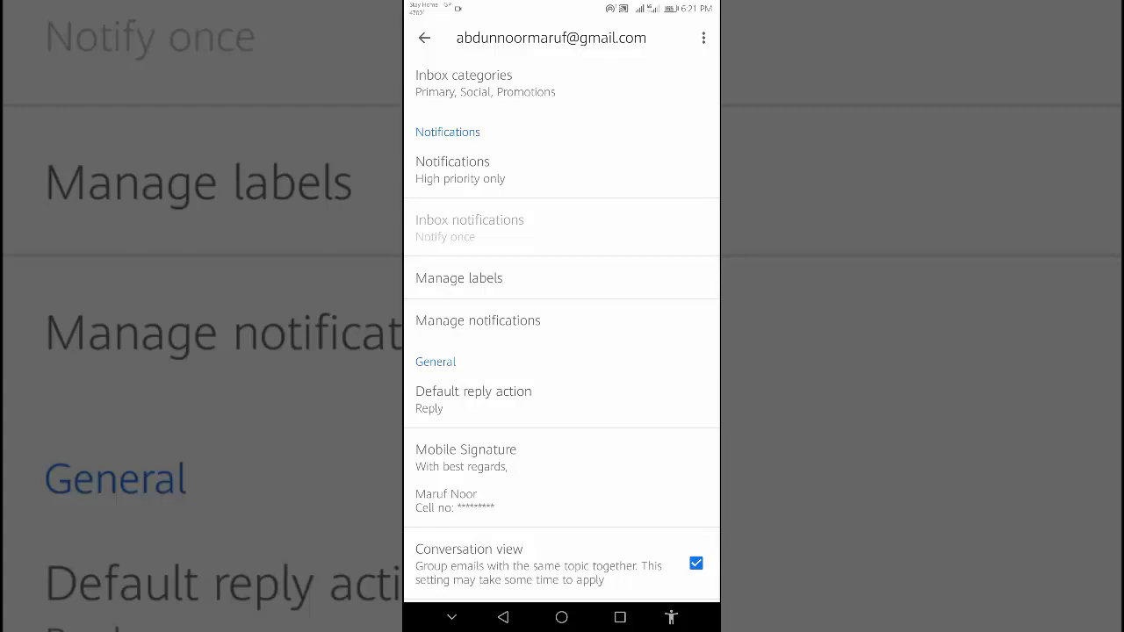
Step: Return to the Android home screen
click(561, 618)
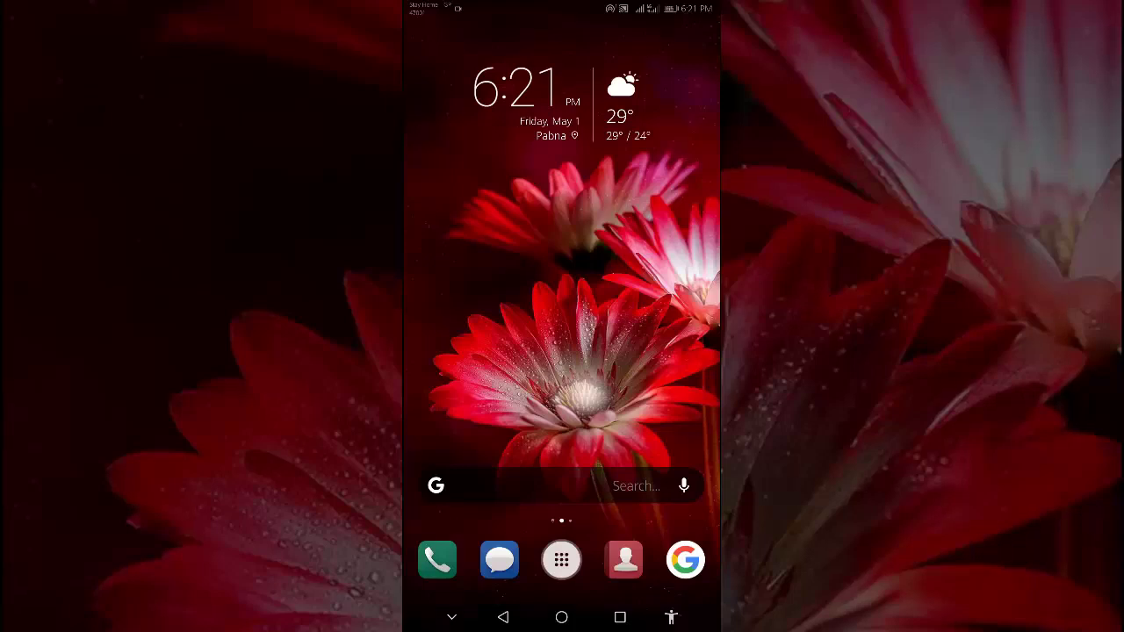